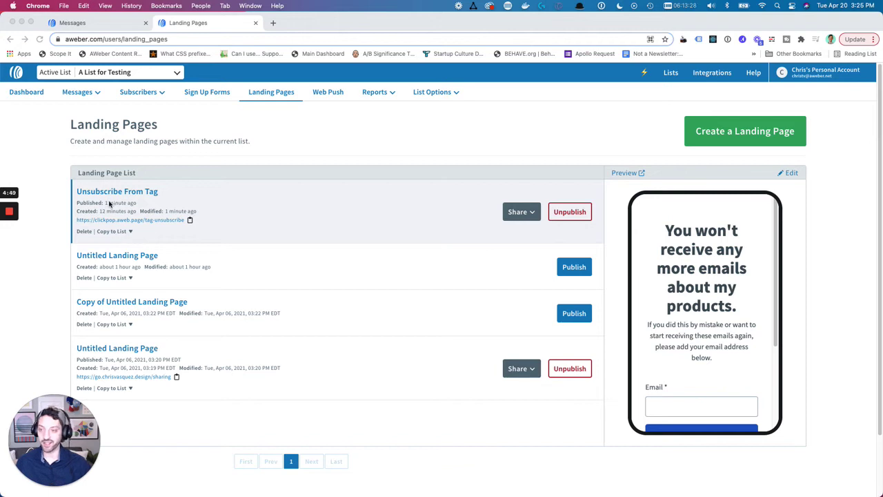
Open the Unsubscribe From Tag landing page and examine its form's submission settings and tags
left_click(293, 206)
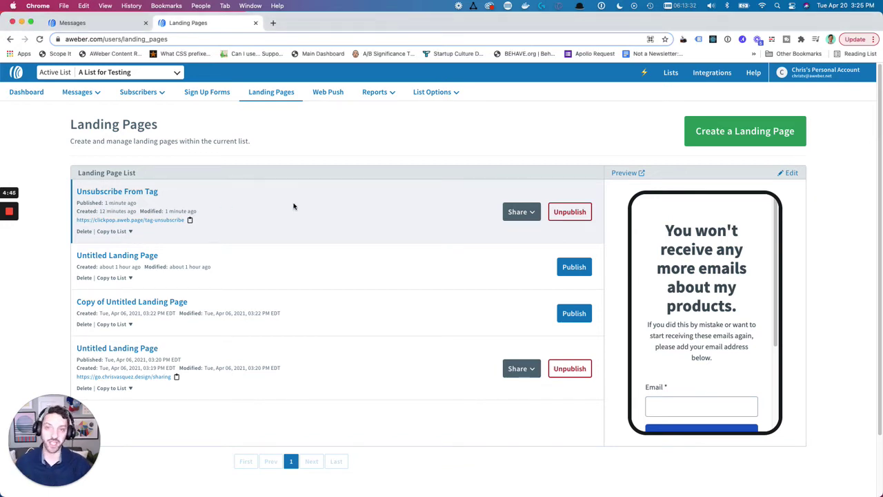
left_click(122, 196)
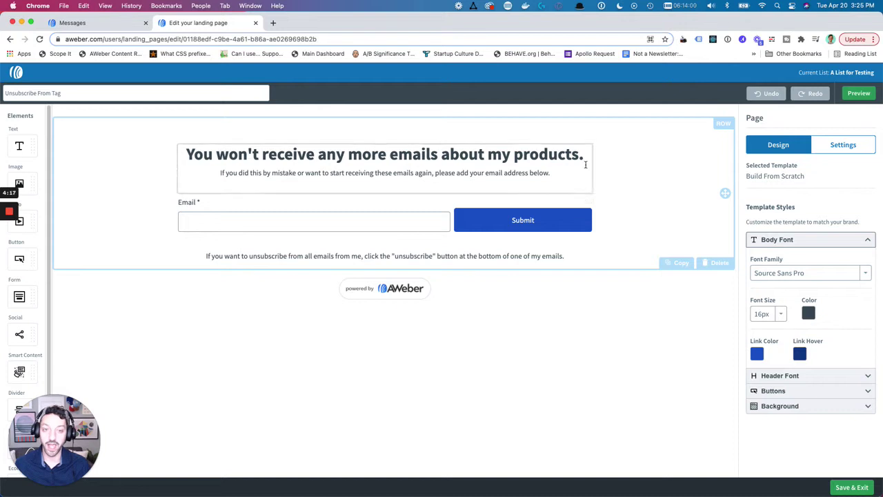
left_click(229, 222)
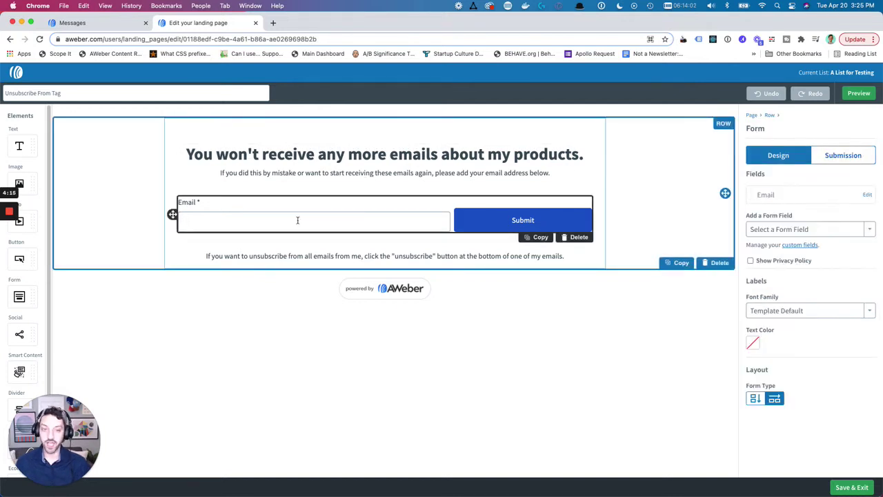
left_click(836, 158)
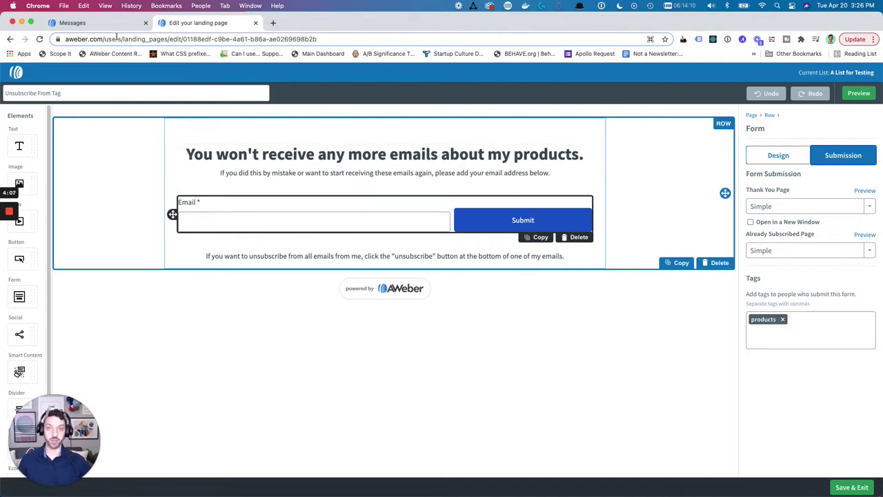
Open the My Latest Products! draft message and add a blank line below the opt-out sentence
left_click(94, 23)
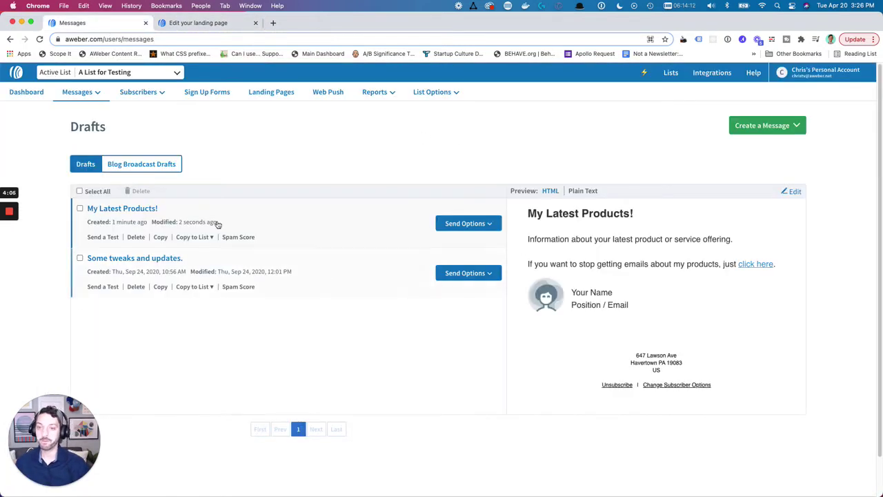
left_click(125, 208)
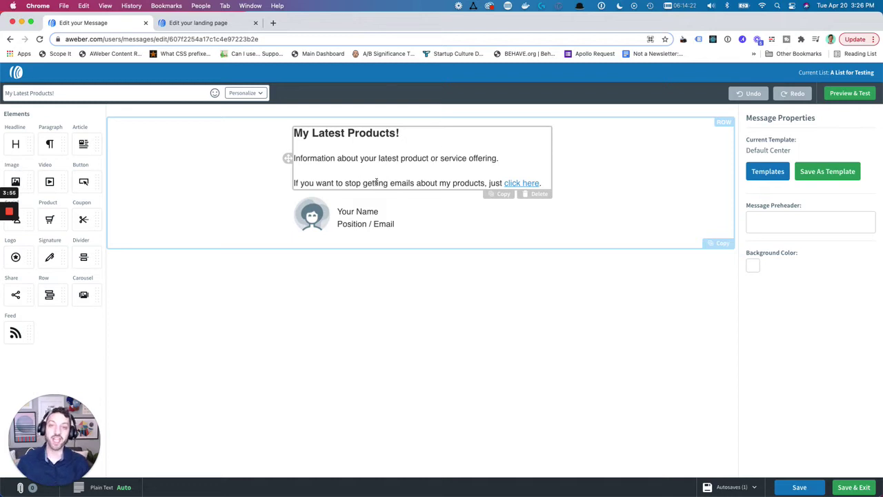
left_click(346, 186)
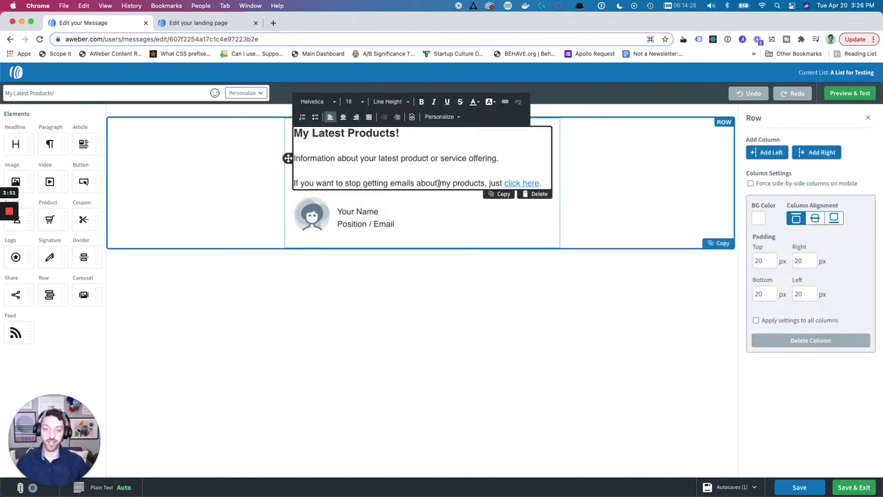
key("Return")
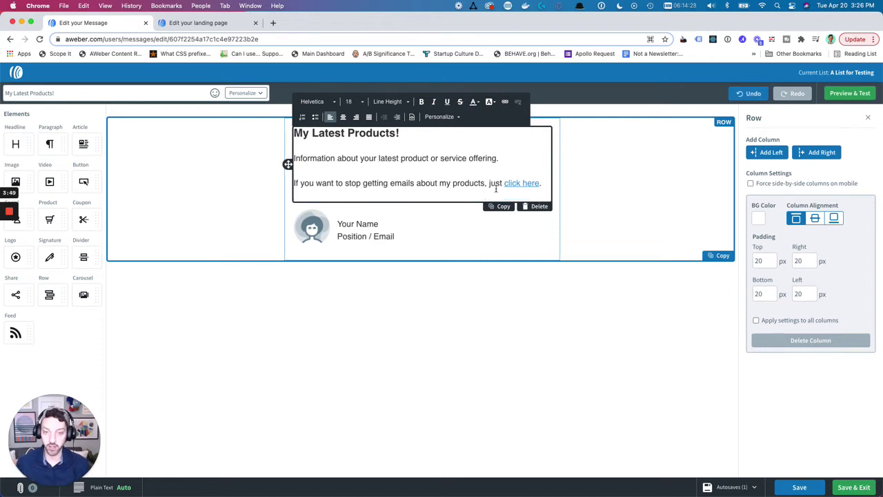
Check the "click here" link's target in its settings and the message preview, and save and close the message
left_click(511, 183)
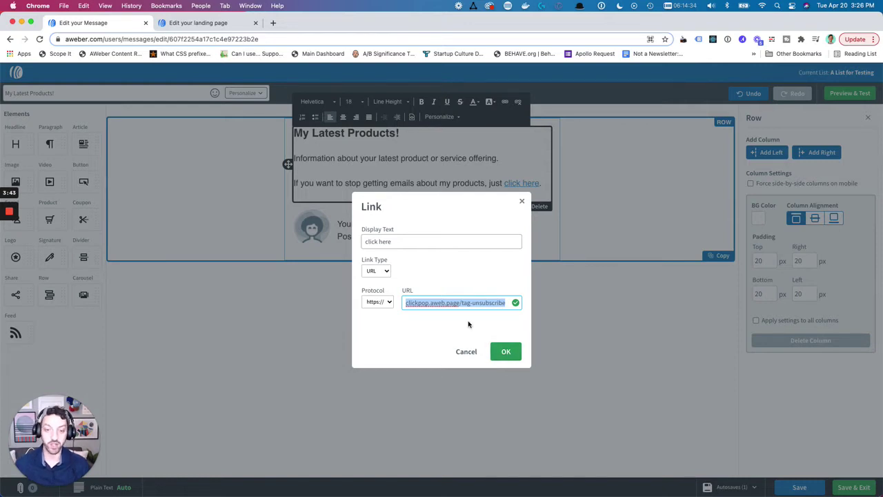
left_click(462, 353)
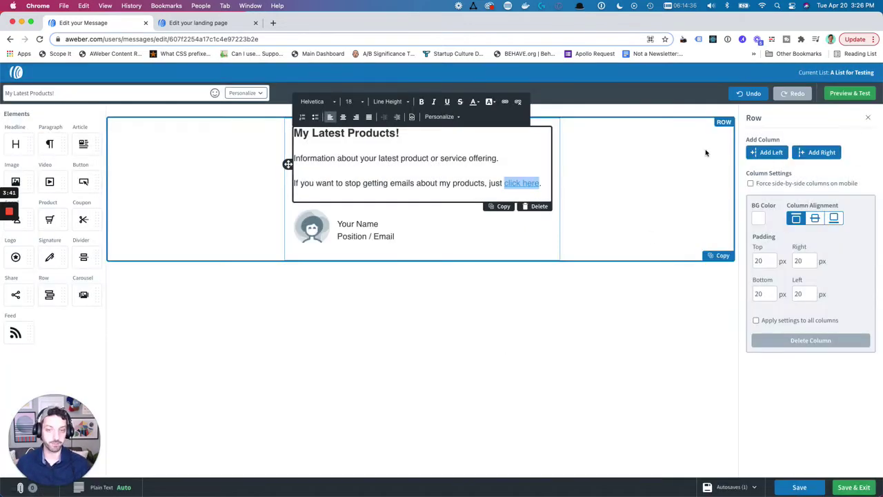
left_click(851, 93)
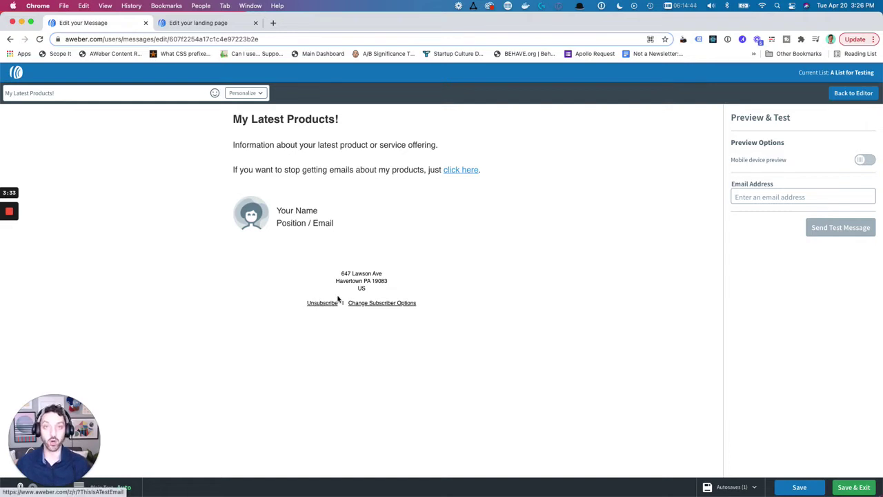
left_click(462, 169, "super")
left_click(203, 22)
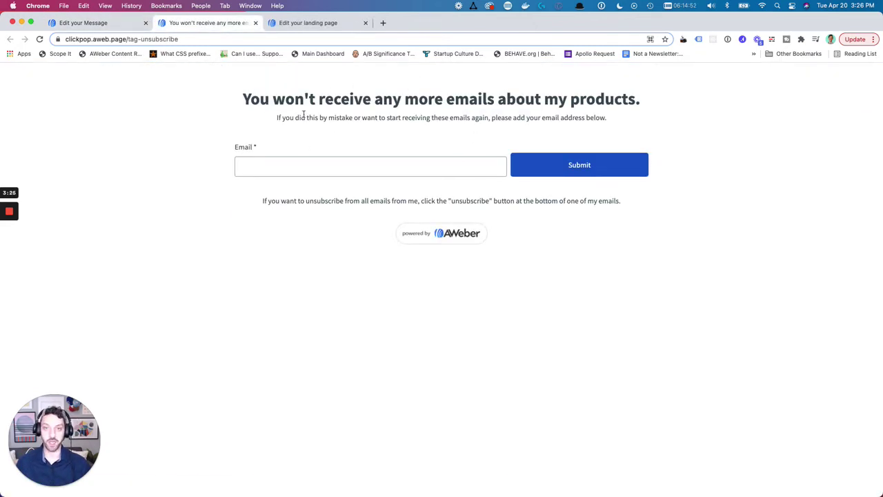
key("super+w")
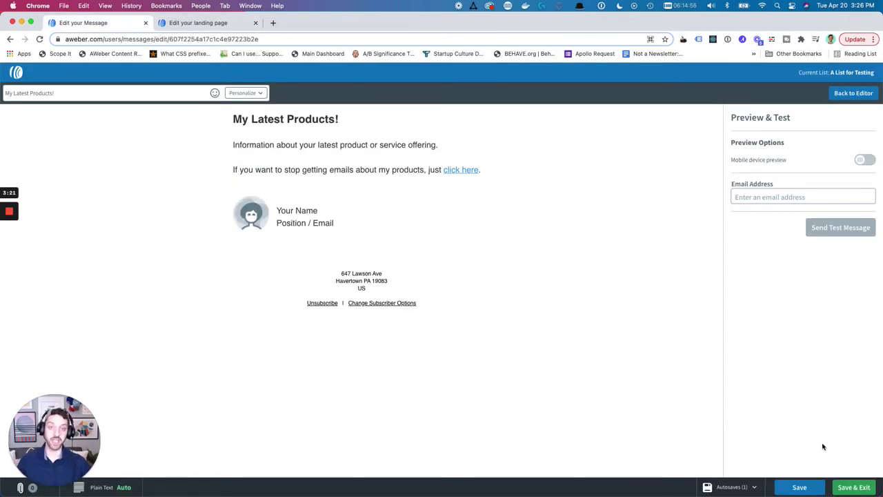
left_click(861, 487)
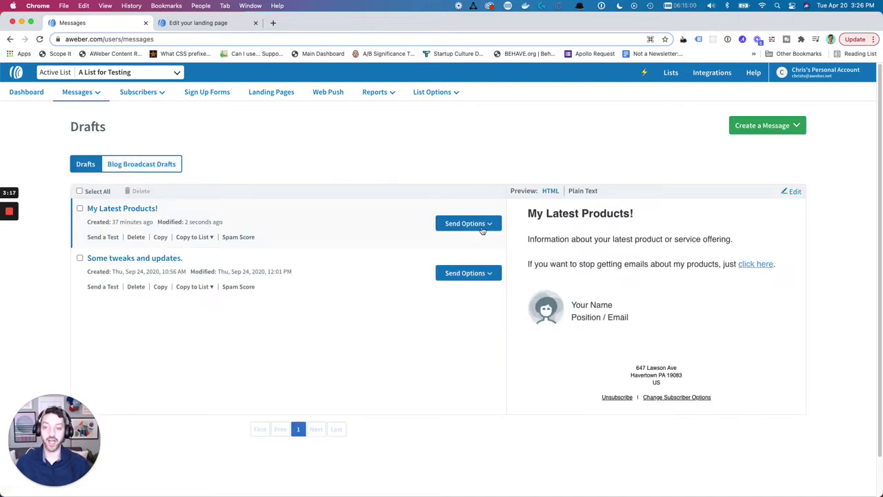
Try a broadcast click automation for My Latest Products! that removes the tag products when the tag-unsubscribe link is clicked, and cancel the broadcast
left_click(468, 225)
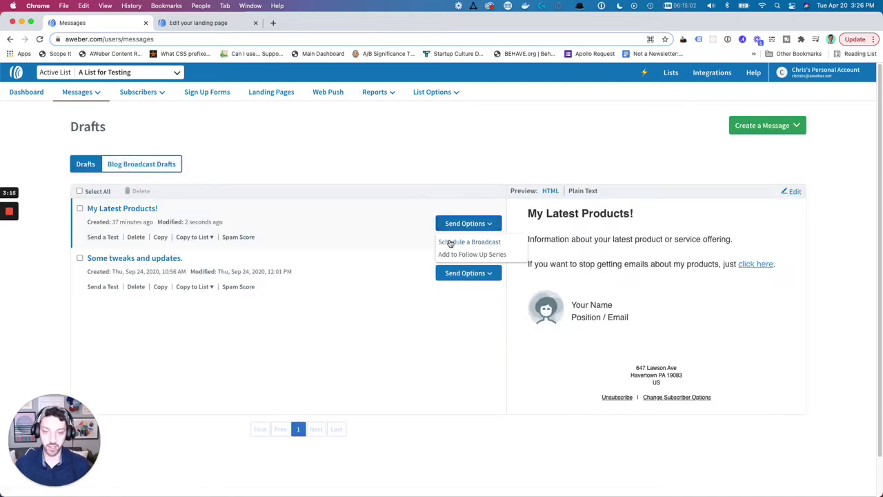
left_click(450, 243)
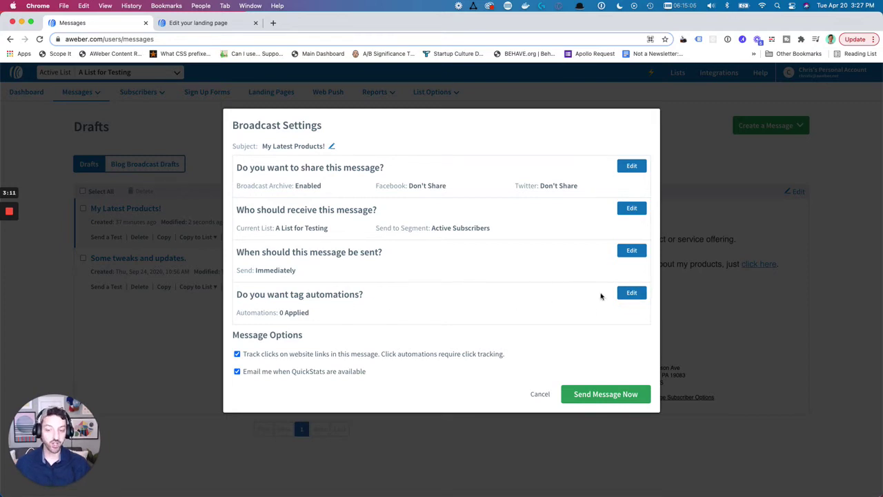
left_click(623, 295)
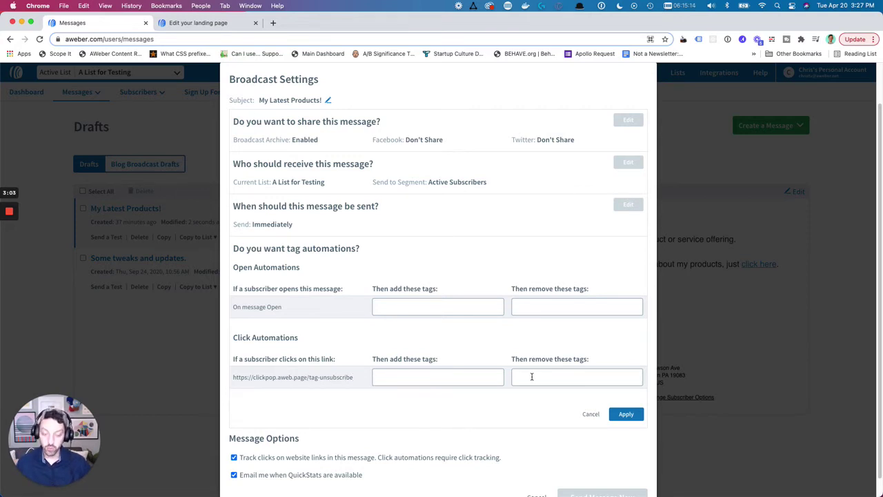
key("Return")
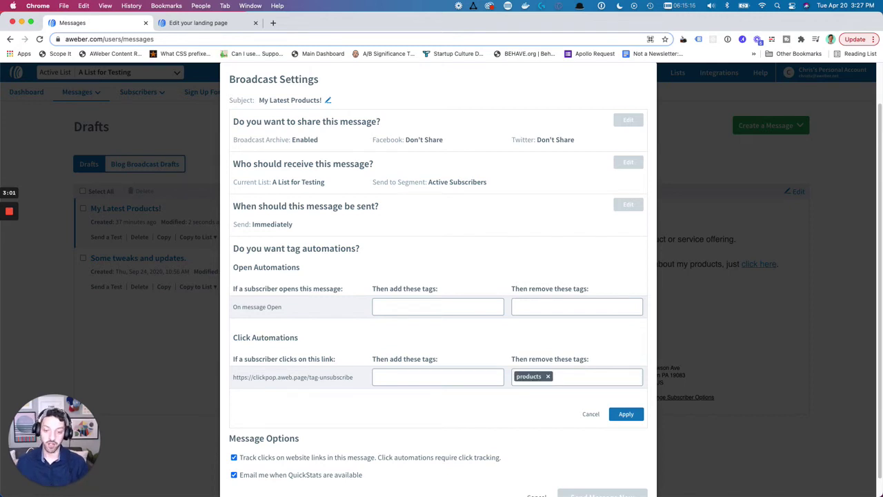
left_click(631, 415)
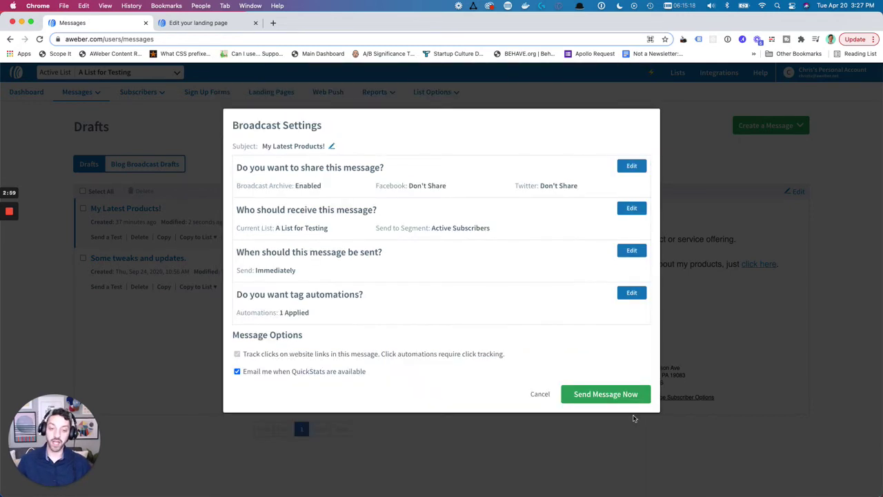
left_click(538, 394)
Create a blank campaign named Opt Out Example
left_click(77, 92)
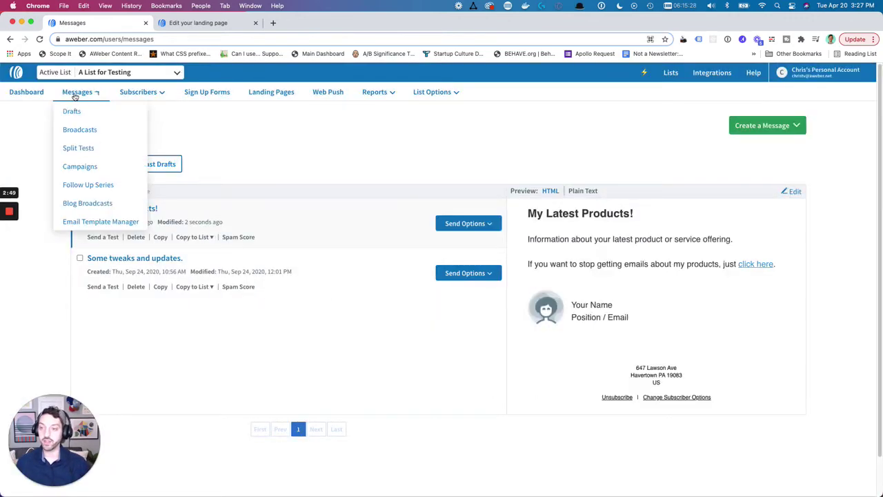
left_click(79, 166)
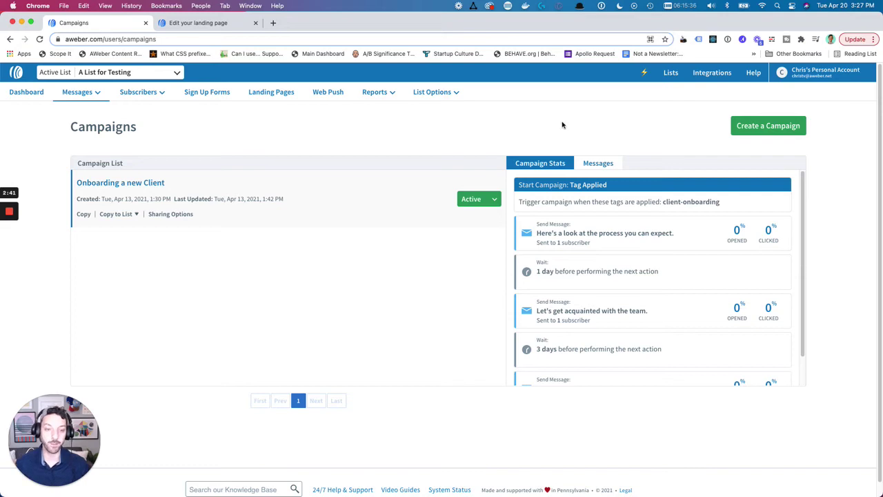
left_click(762, 127)
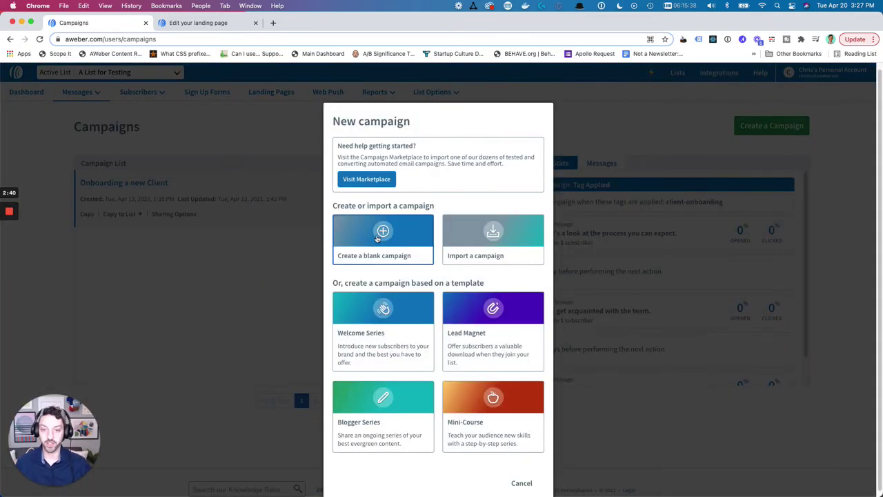
left_click(378, 238)
left_click(428, 163)
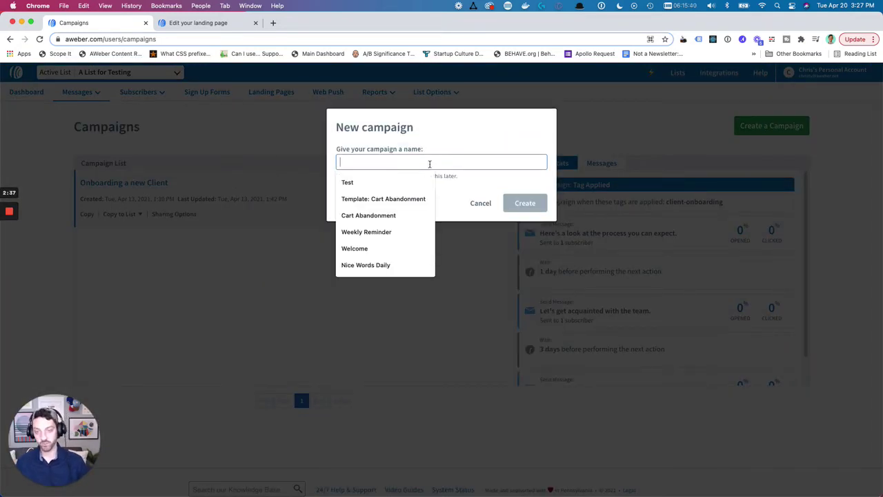
type("Opt E")
type("ut ")
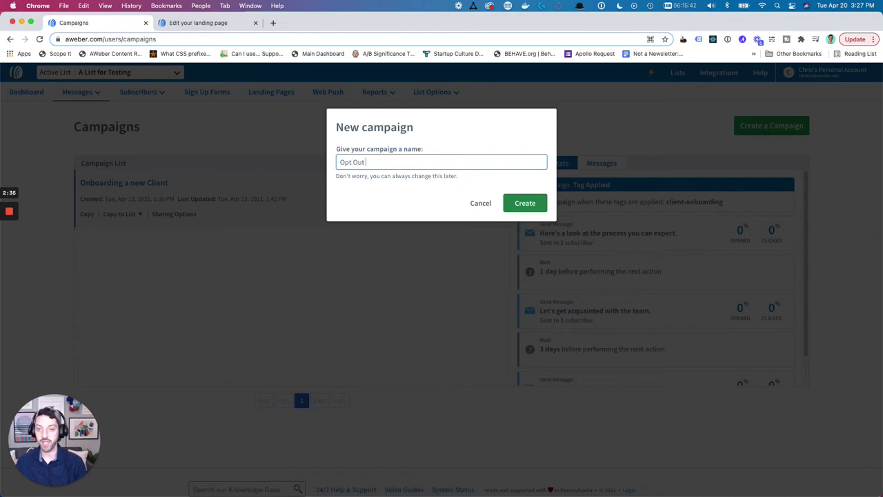
type("Example")
left_click(529, 210)
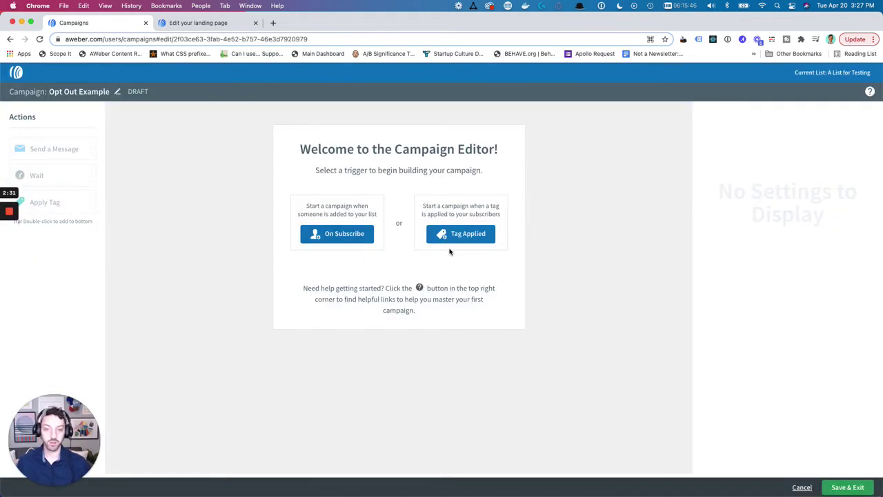
Set the campaign to start with a Tag Applied trigger for the tag products
left_click(460, 234)
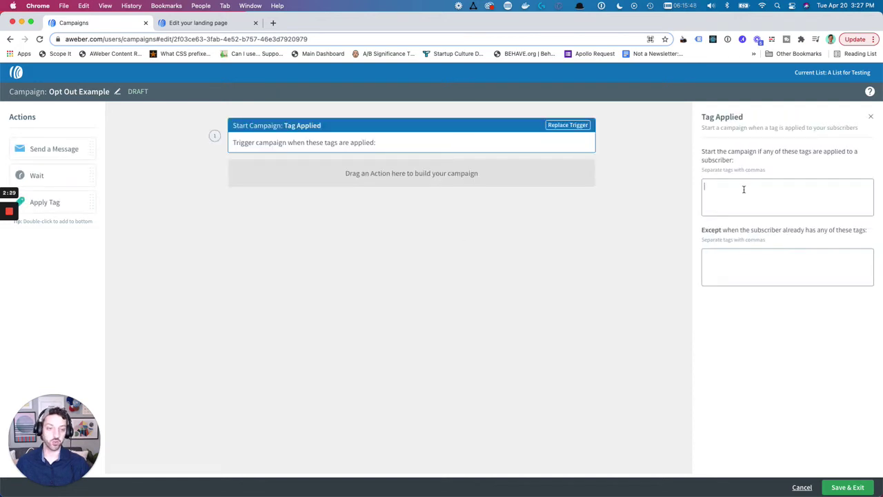
type("prod")
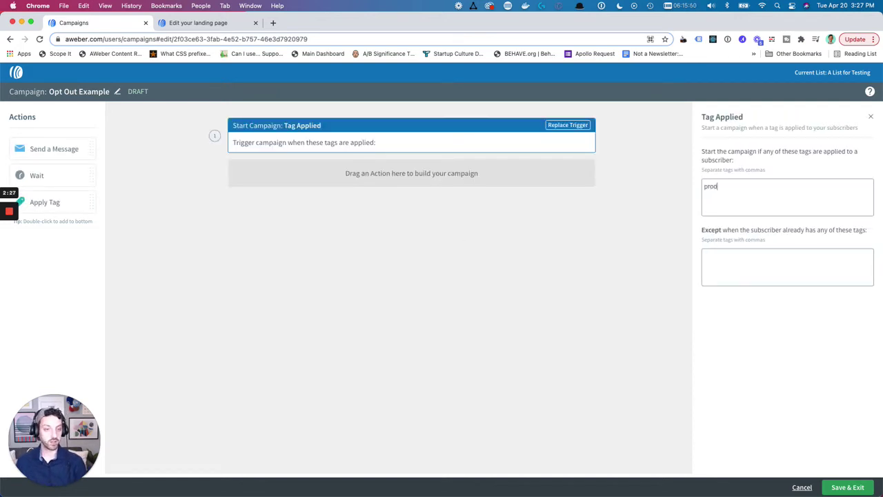
type("ucts")
key("Return")
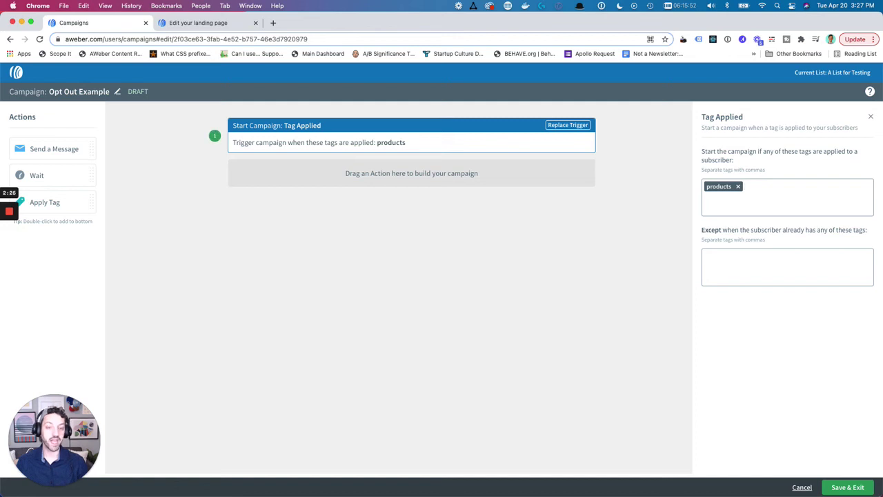
Add a Send Message action below the trigger, using the My Latest Products! draft
left_click_drag(59, 146, 389, 173)
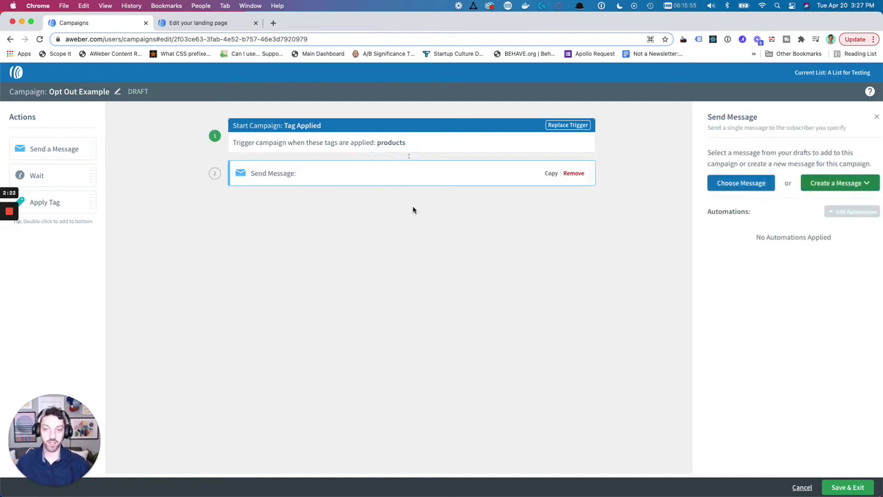
left_click(733, 183)
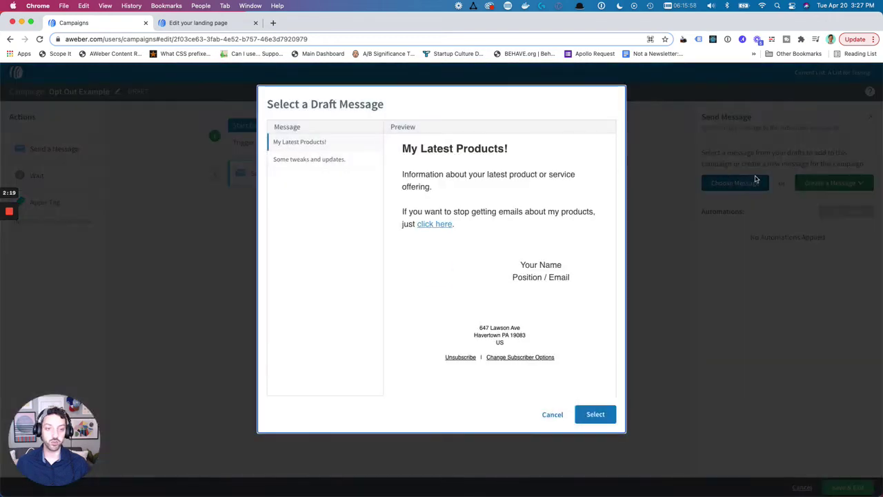
left_click(283, 142)
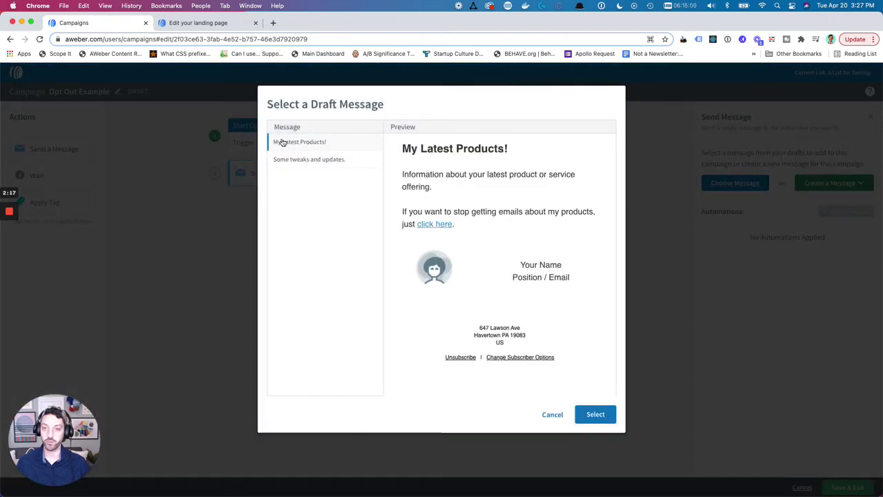
left_click(595, 415)
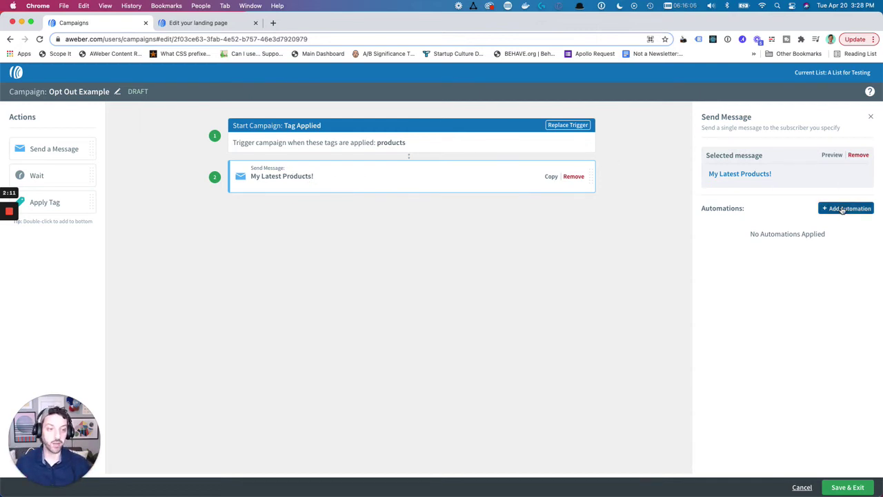
left_click(842, 209)
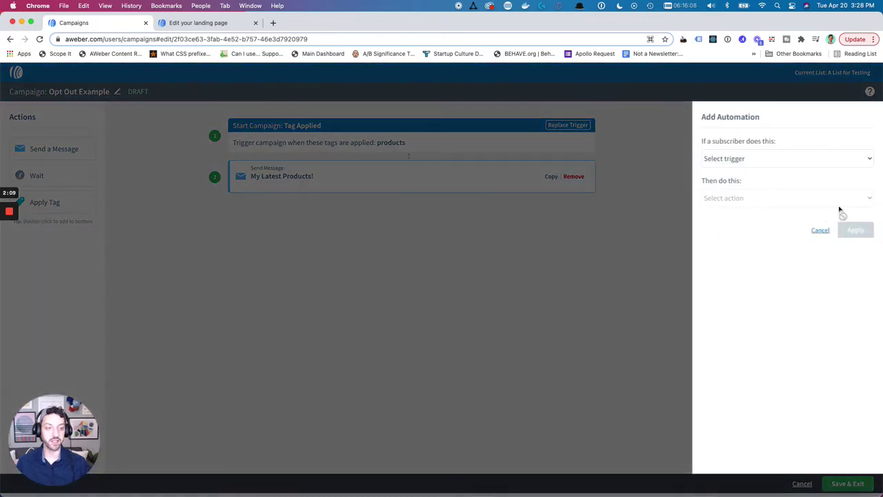
left_click(760, 160)
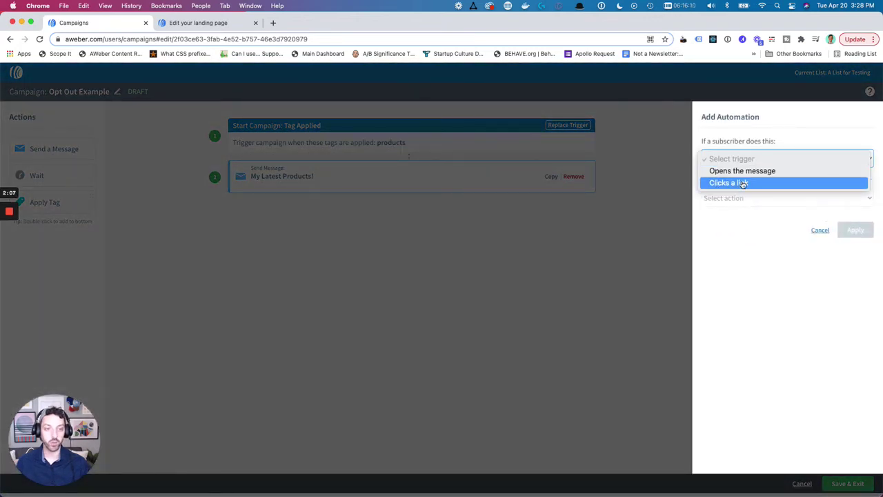
left_click(742, 183)
left_click(836, 180)
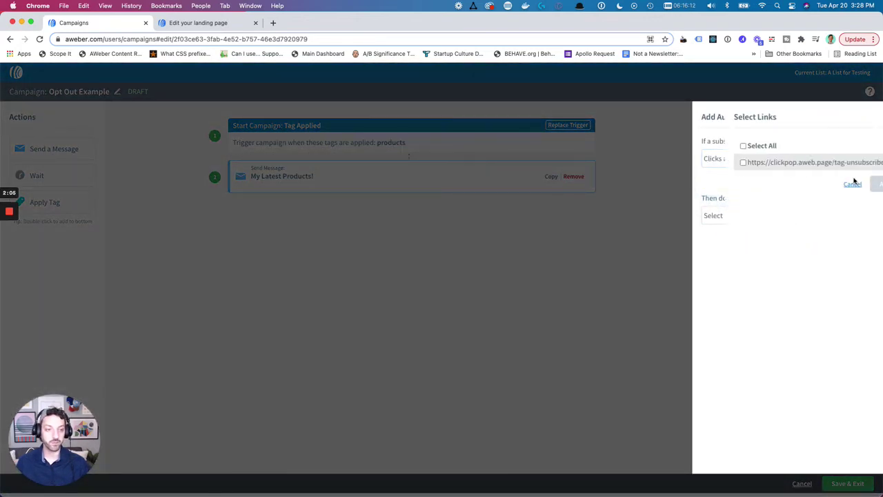
left_click(761, 163)
left_click(856, 184)
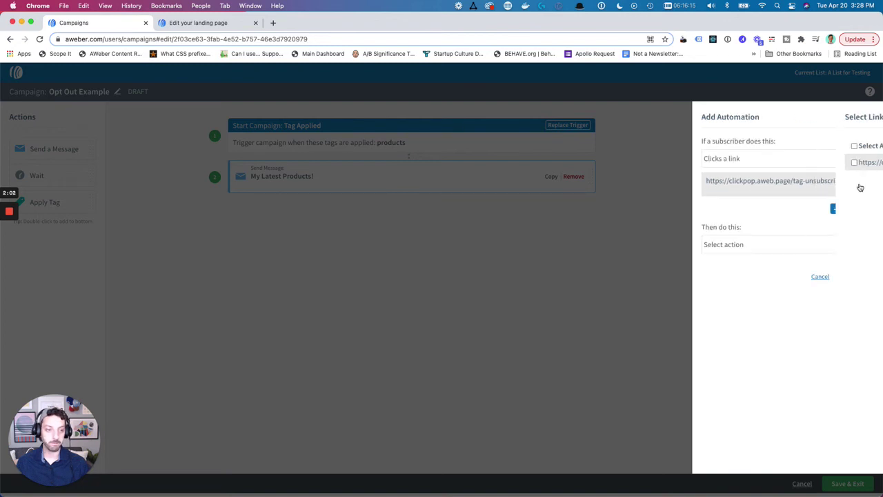
Set the automation's action to Add/Remove Tag, removing the tag products from subscribers, and apply the automation
left_click(789, 246)
left_click(769, 264)
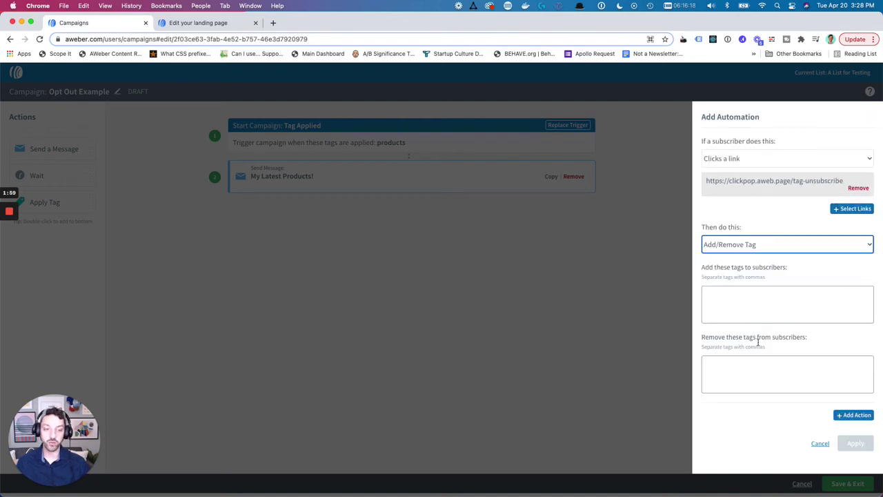
type("products")
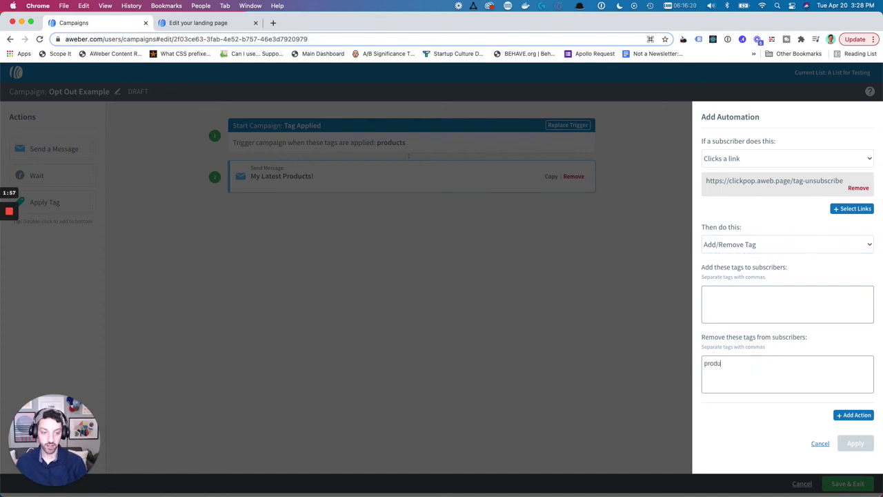
key("Return")
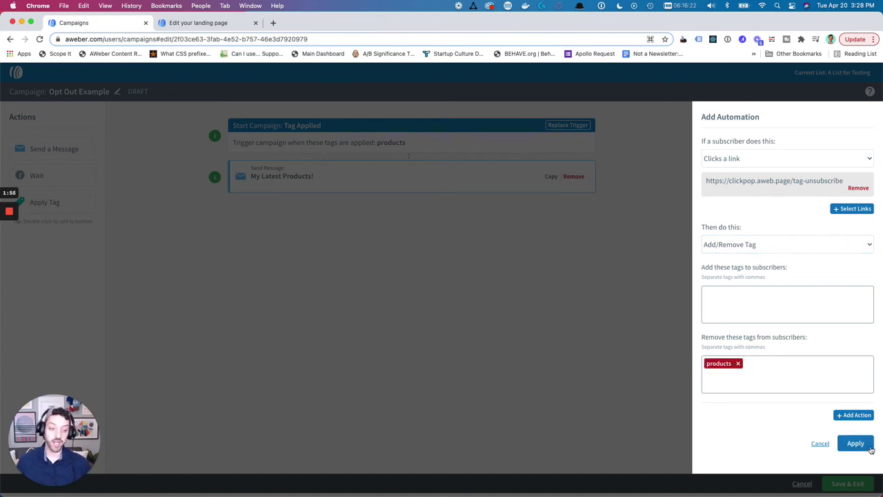
left_click(867, 446)
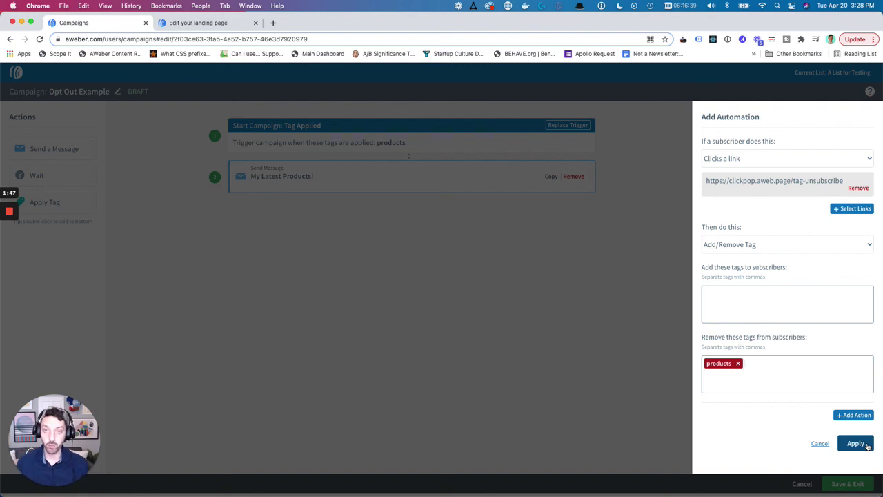
left_click(867, 446)
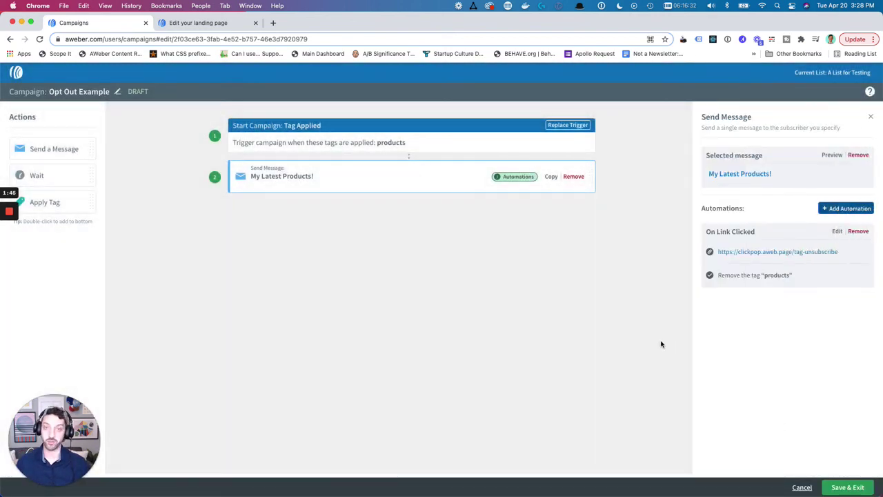